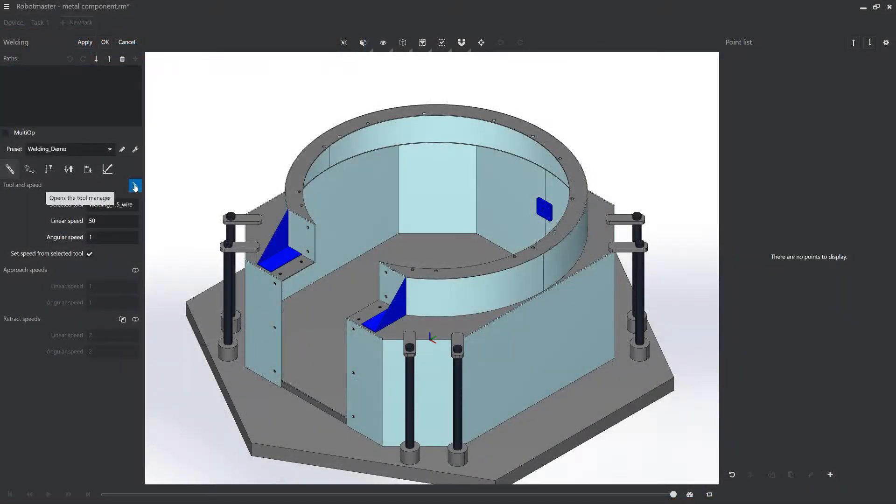
Step: Preview the Welding_1.0_wire and Welding_0.8_wire tools in the tool manager and return to the welding settings
click(135, 186)
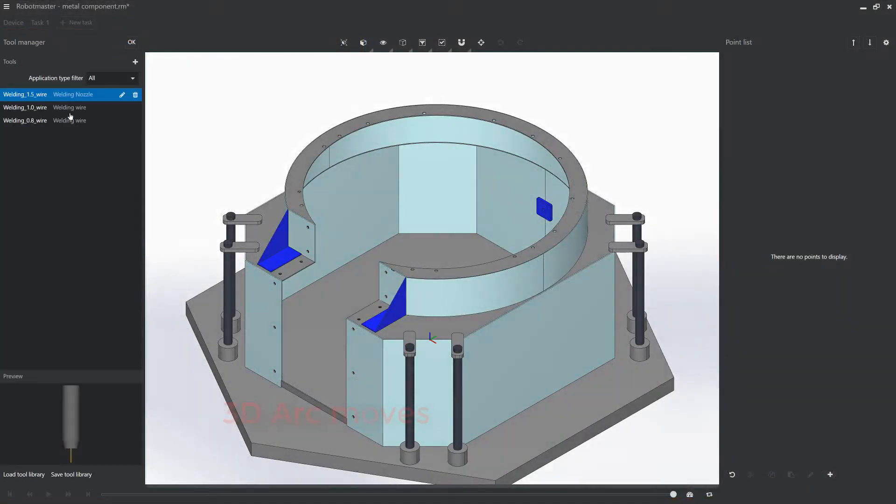
click(66, 107)
click(67, 122)
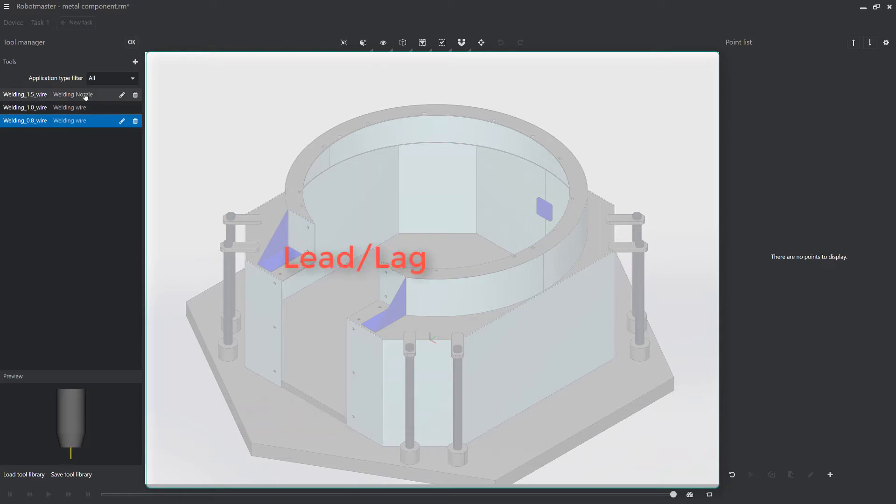
click(132, 42)
Step: Review the path parameters and retract heights, and enable touch sensing for the welding operation
click(28, 170)
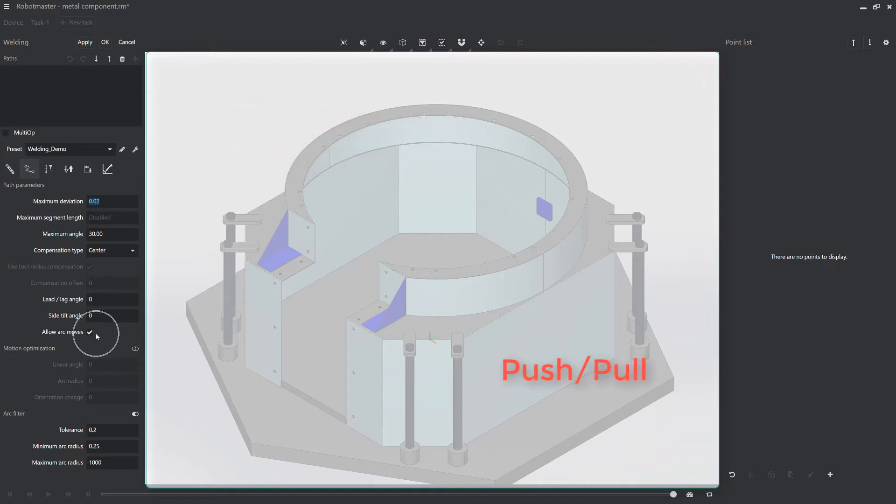
click(49, 169)
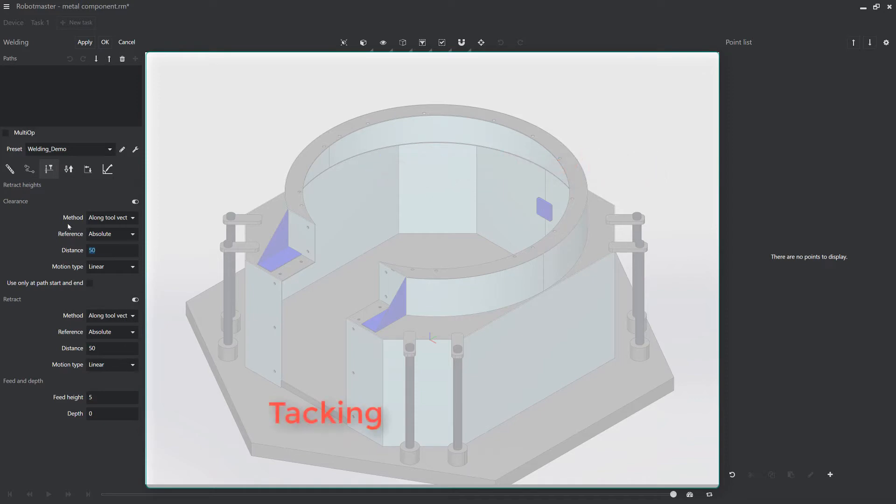
click(88, 169)
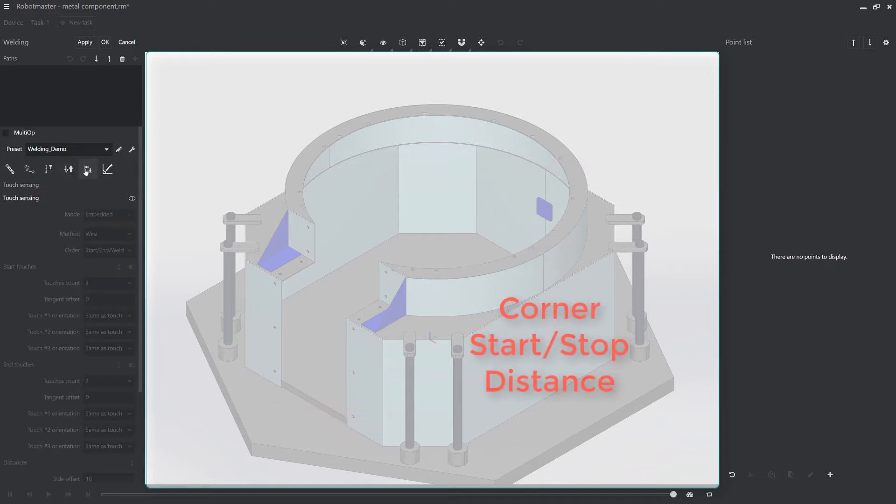
click(132, 198)
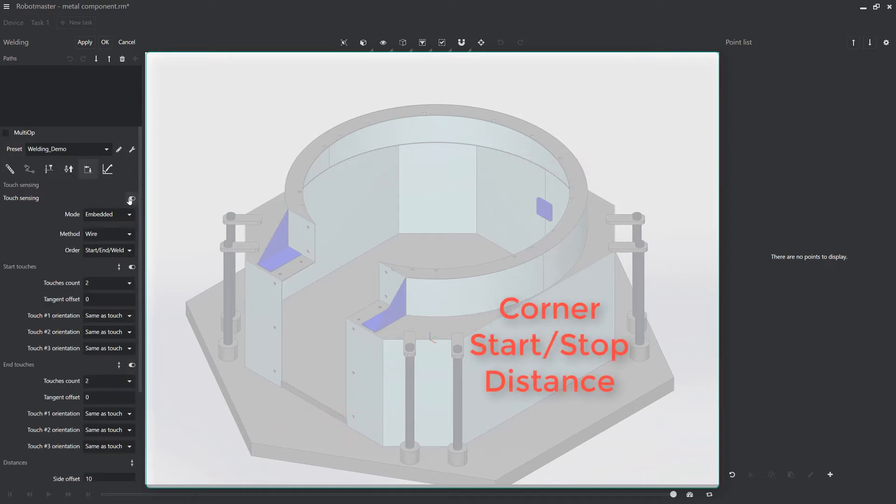
click(107, 169)
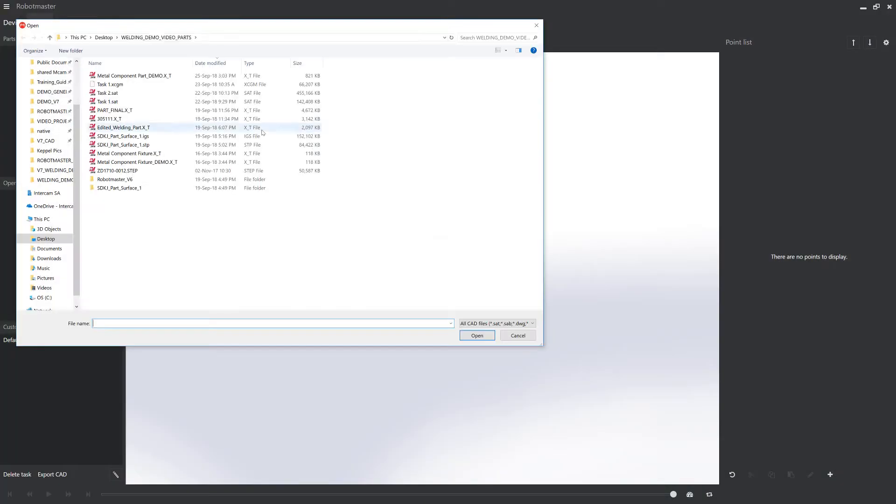
Step: Import the CAD files Metal Component Part_DEMO.X_T and Metal Component Fixture_DEMO.X_T
click(162, 77)
ctrl+click(166, 162)
key(Return)
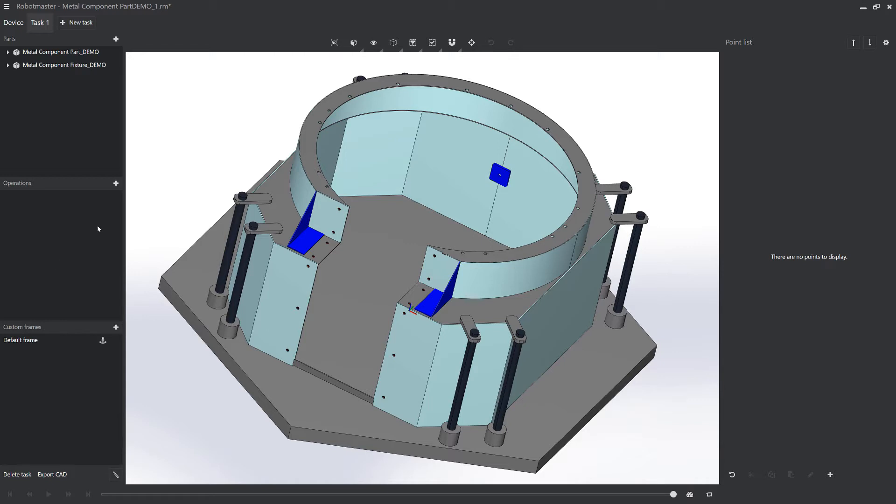
Step: Add a welding operation to Task 1 and bring up its weld-specific settings
click(116, 184)
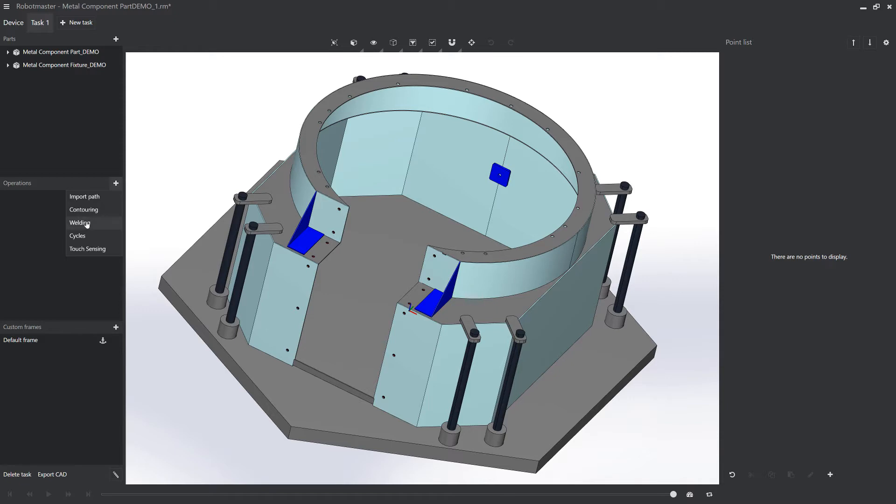
click(80, 222)
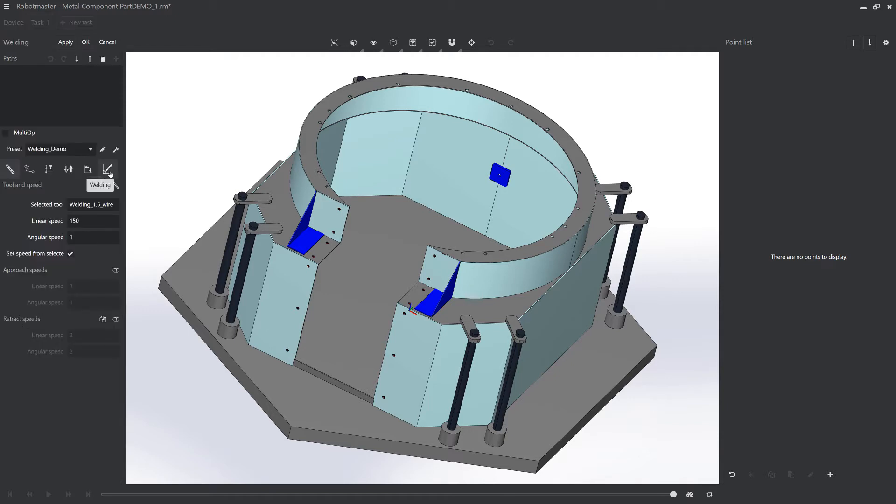
click(108, 171)
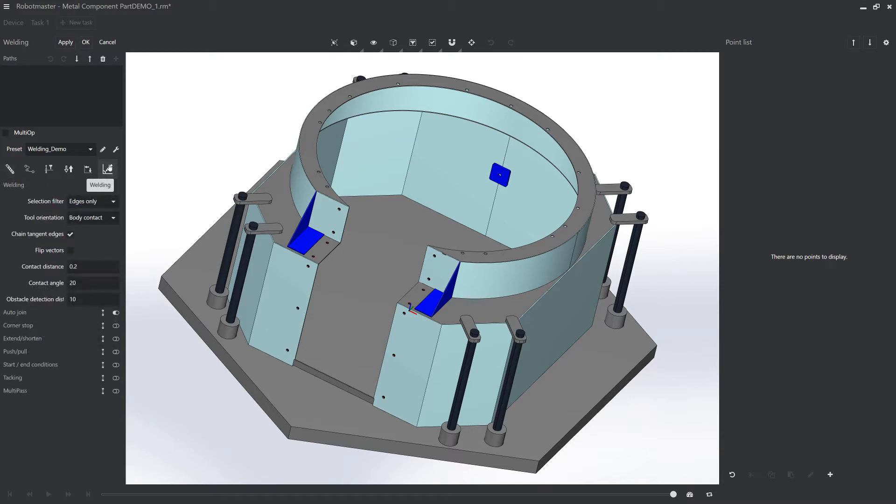
Step: Chain the base edges of one blue gusset, the outer ring and the opposite gusset into one weld path
click(437, 312)
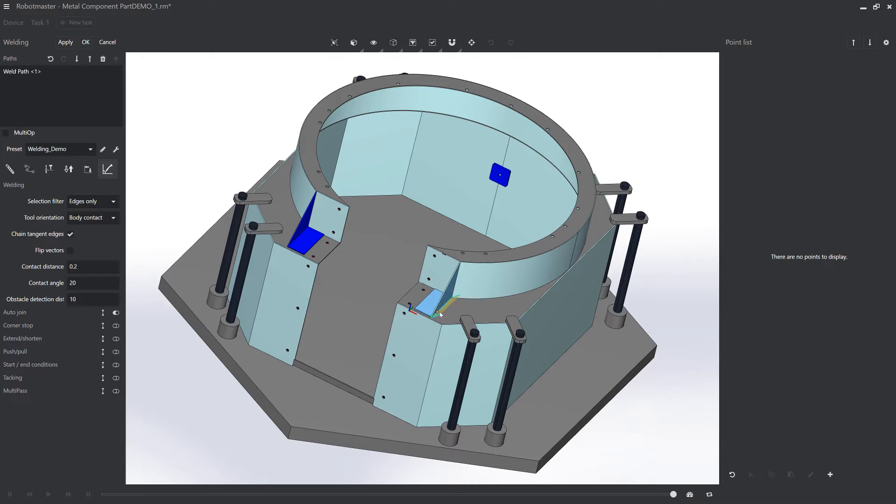
click(466, 301)
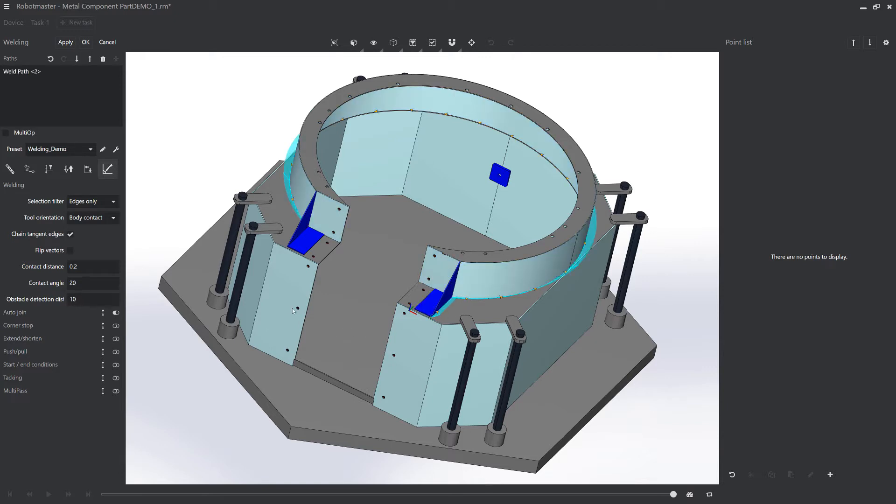
middle_drag(290, 306, 306, 317)
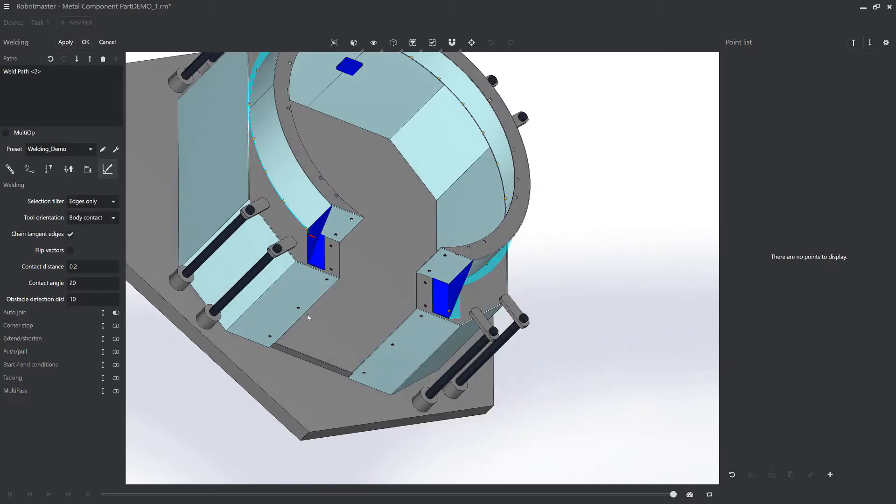
click(306, 237)
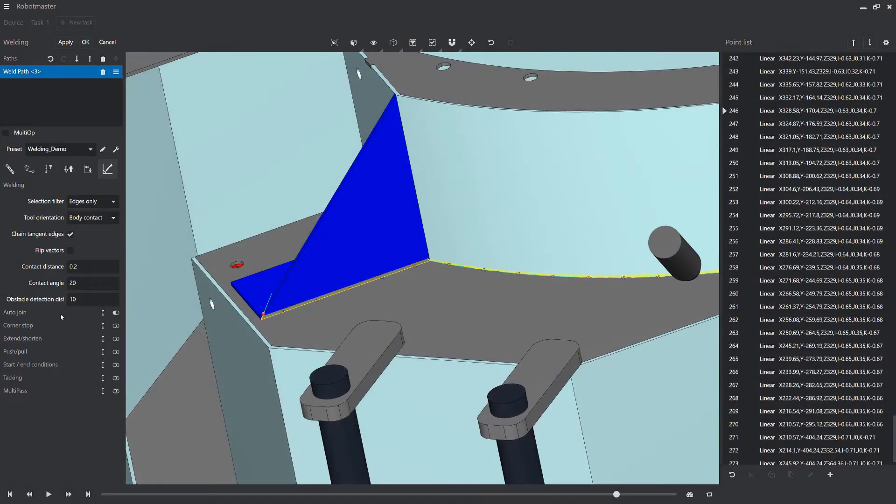
Step: Scrub the tool along the weld path near the gusset corner, and apply and confirm the welding operation
key(ctrl)
key(ctrl)
key(ctrl)
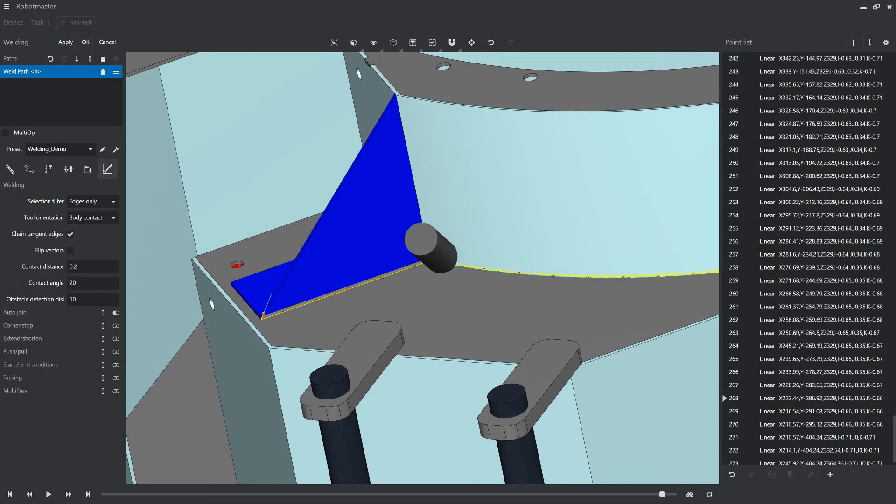
drag(637, 503, 615, 502)
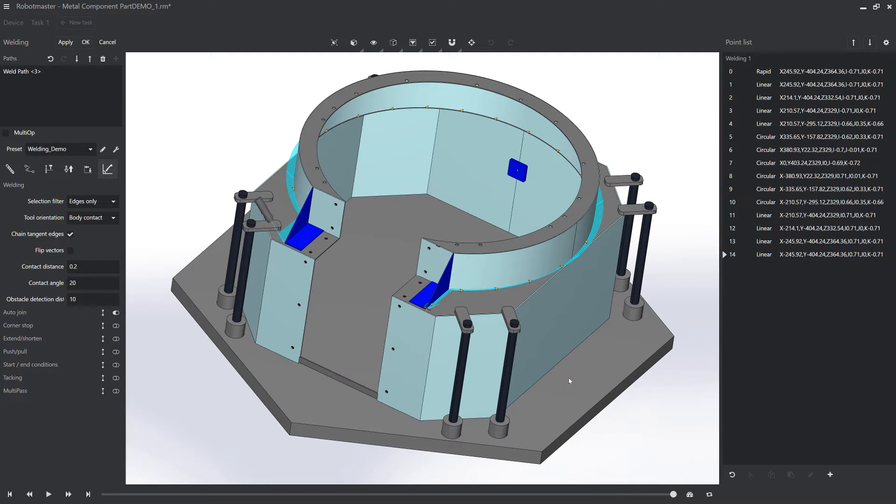
click(65, 43)
click(85, 43)
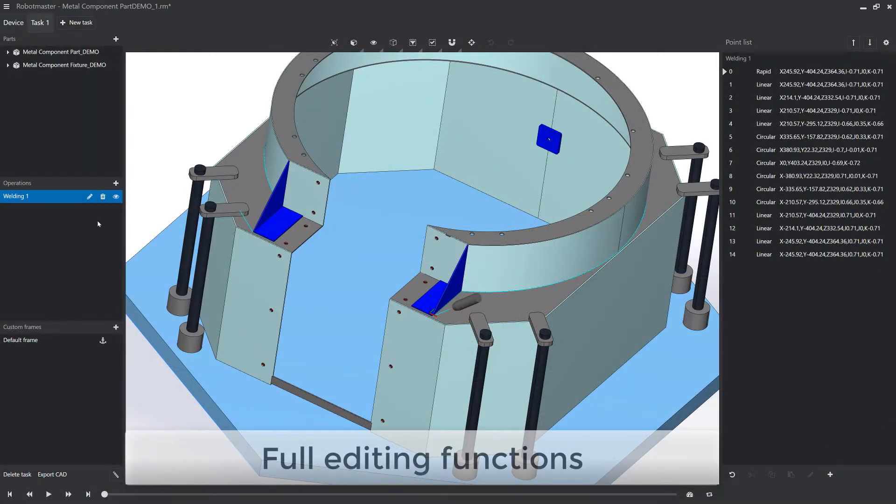
Step: Edit the Welding 1 operation and invert the direction of its weld path
click(90, 197)
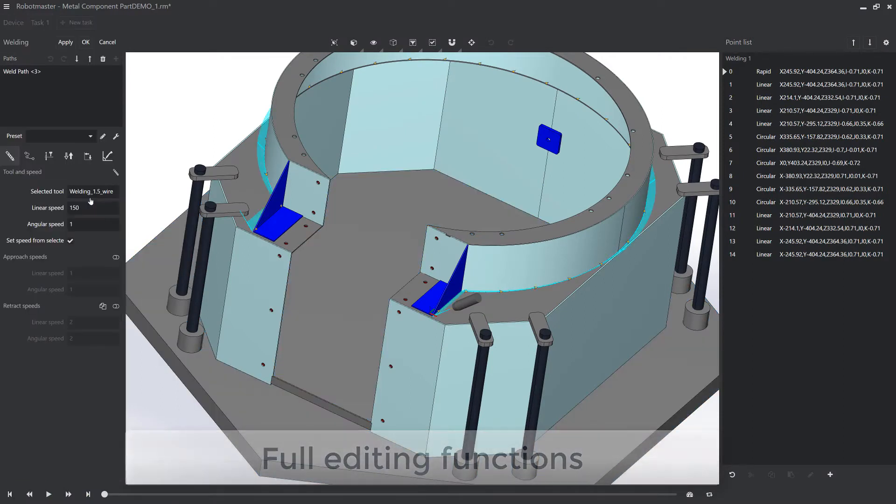
click(33, 76)
right_click(33, 74)
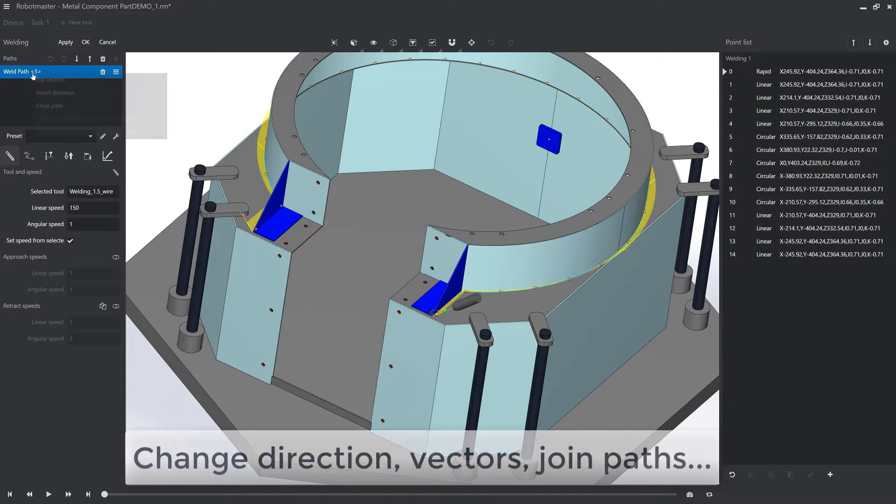
click(67, 92)
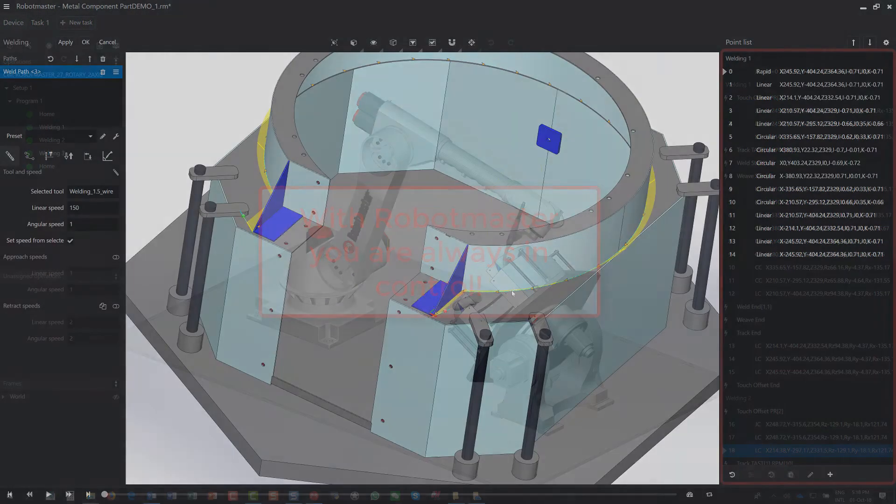
Step: Tilt the whole weld path slightly from a point on the ring's base edge, and apply and confirm the operation
right_click(513, 293)
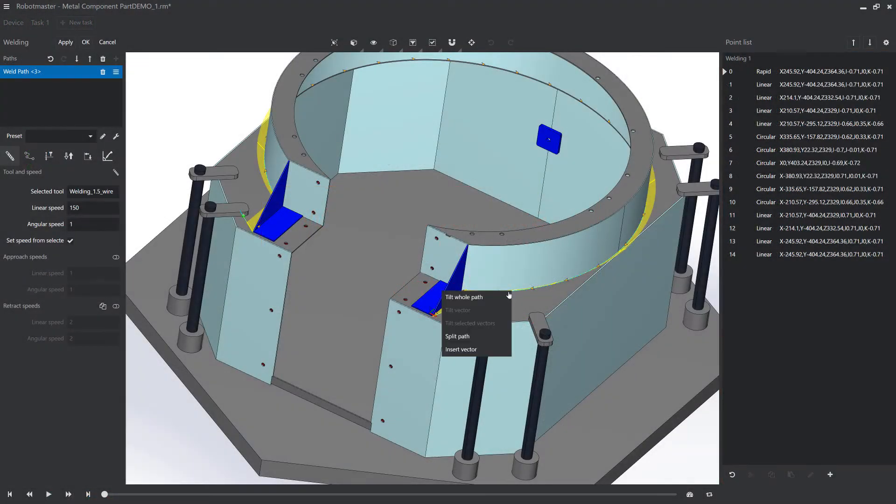
click(499, 297)
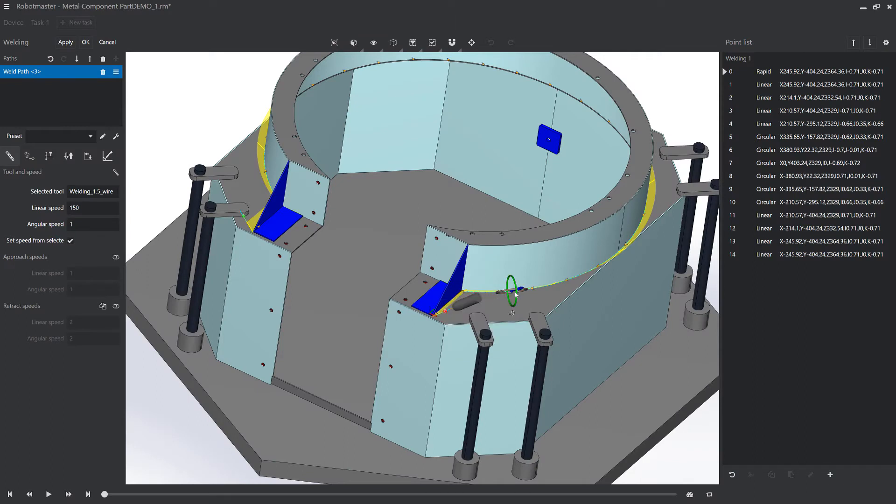
drag(517, 294, 515, 292)
click(65, 43)
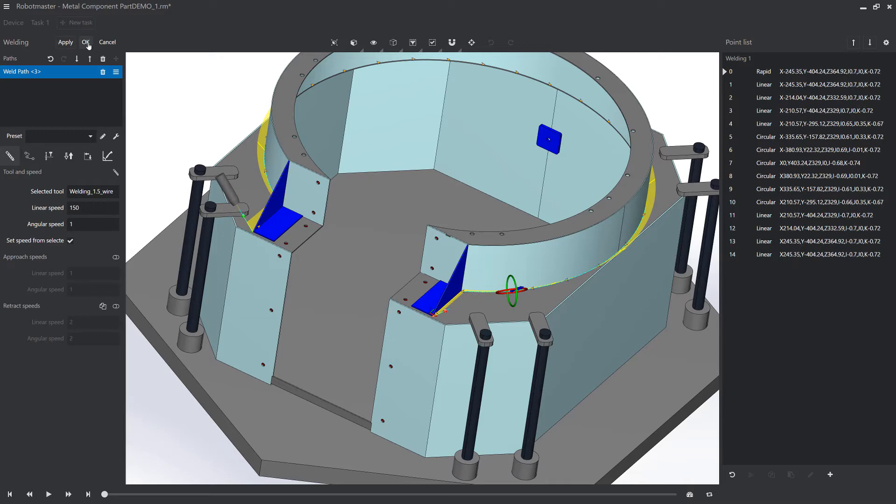
key(Return)
Step: Load the ROBOTMASTER_DEMO robot cell as the device
click(13, 22)
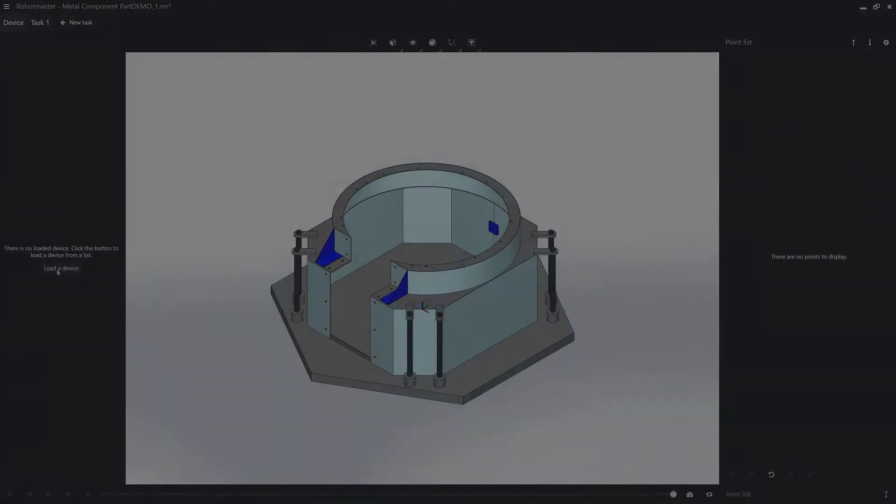
click(57, 273)
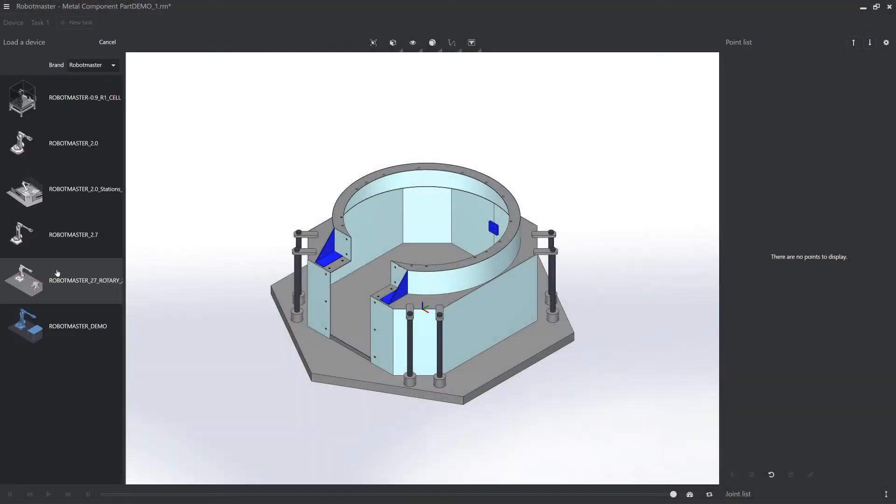
click(64, 330)
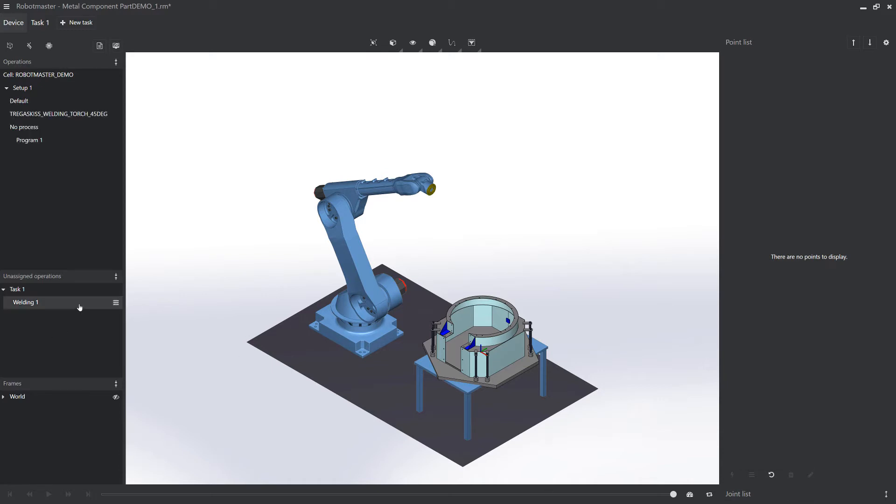
Step: Assign the Welding 1 operation to Program 1 of the robot cell
click(49, 305)
right_click(49, 307)
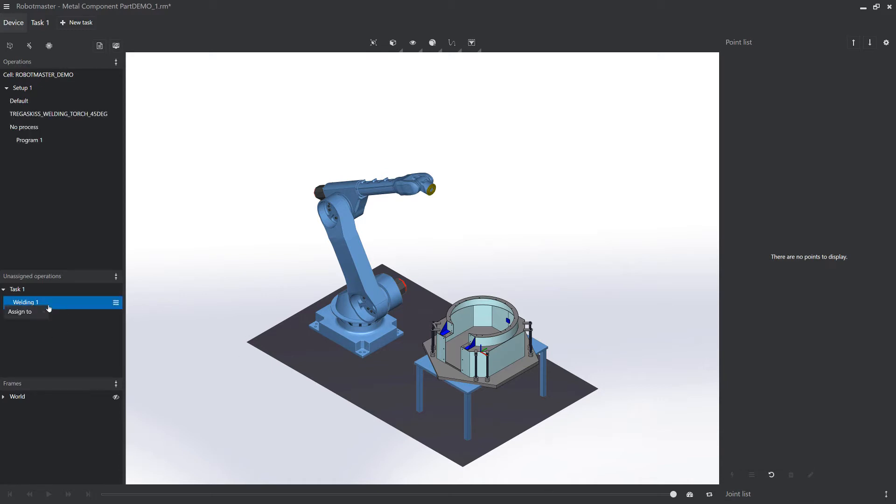
click(59, 313)
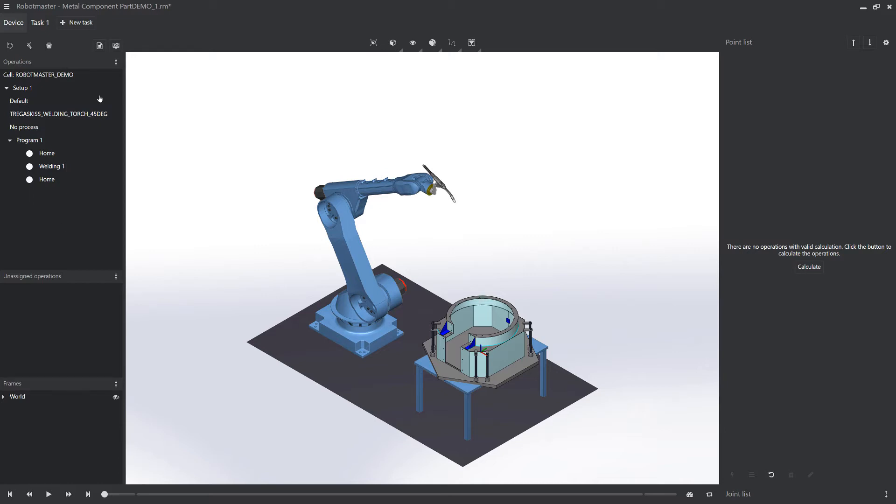
Step: Calculate the program's operations and simulate the robot's welding motion, checking the simulation speed
click(115, 46)
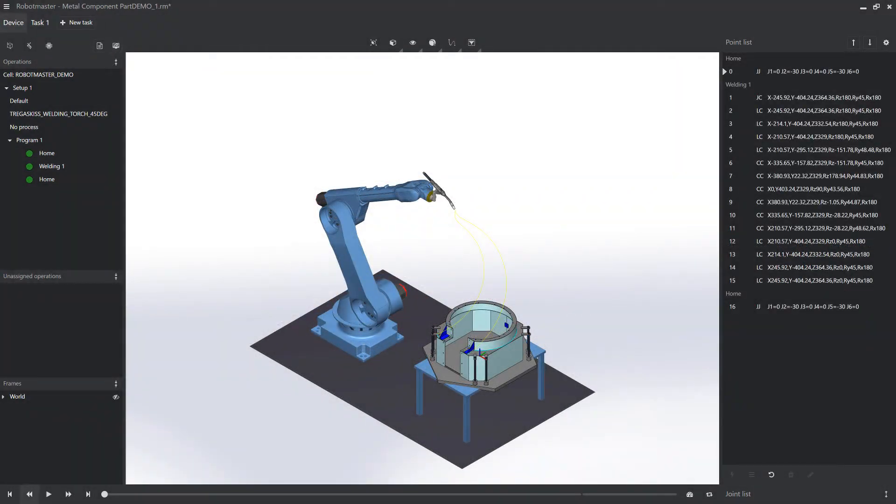
drag(105, 496, 673, 495)
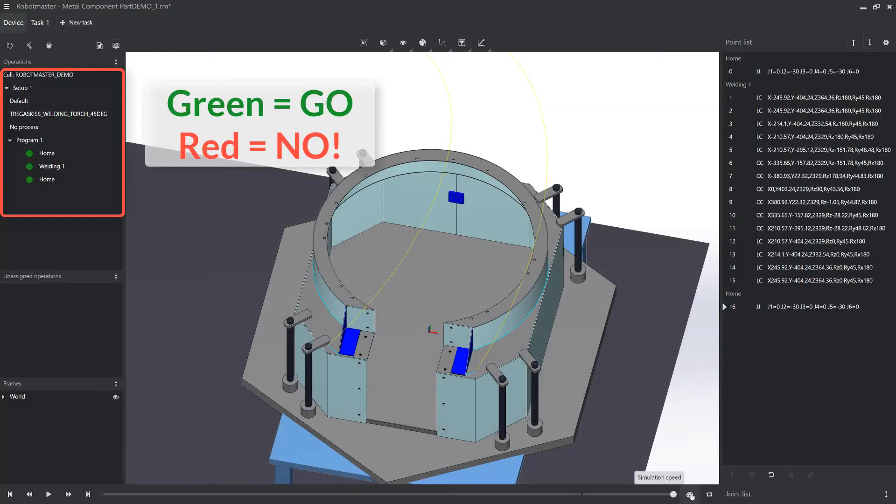
click(690, 495)
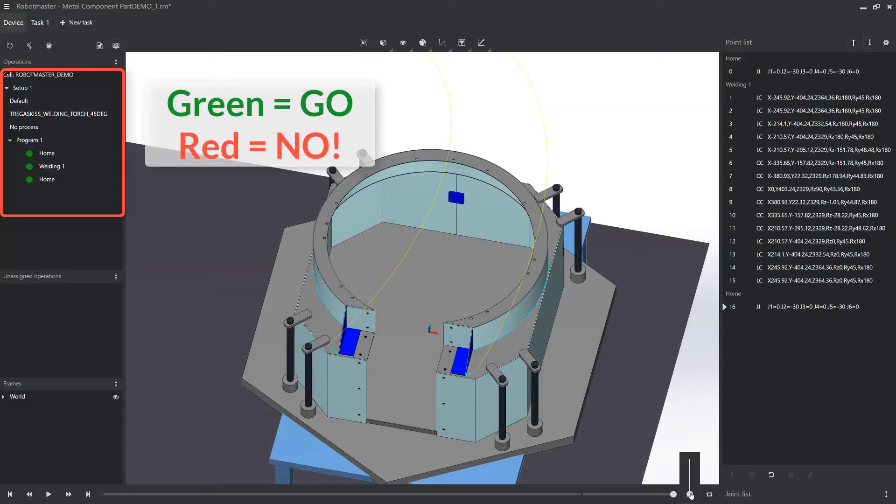
click(48, 494)
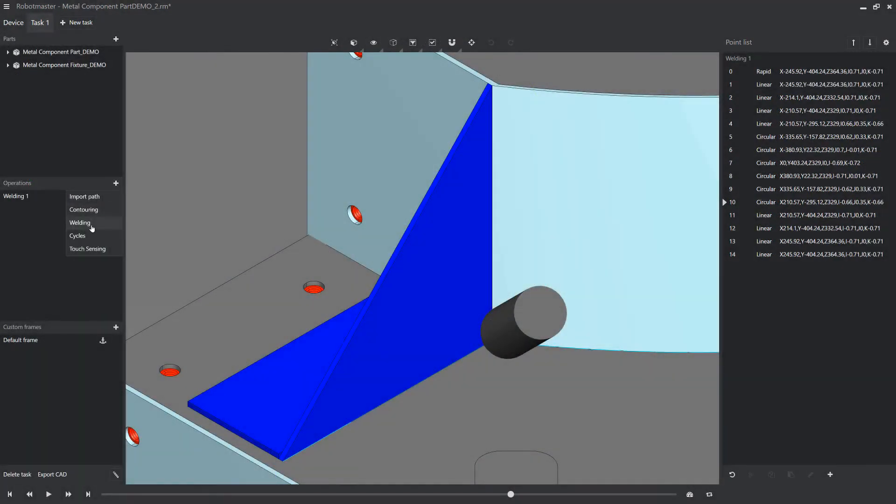
Step: Create a second welding operation along the vertical edge between the blue gusset and the ring, apply and confirm it, and preview its tool motion
click(80, 223)
click(108, 170)
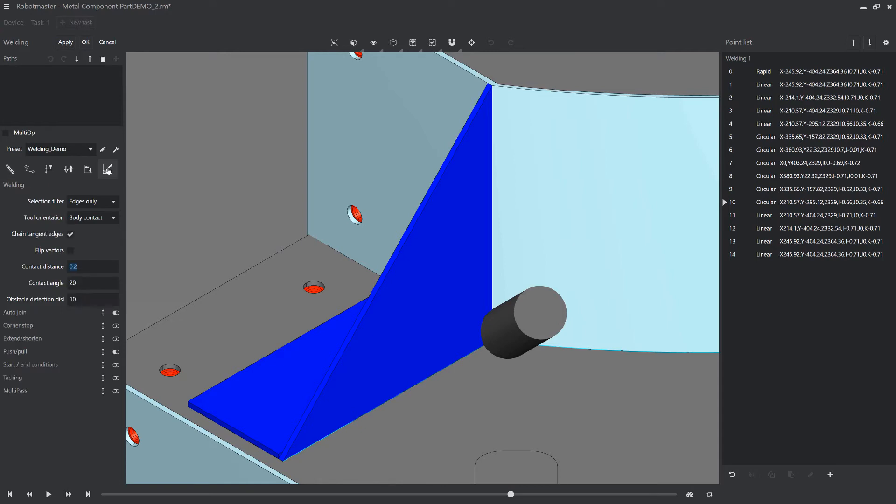
click(102, 352)
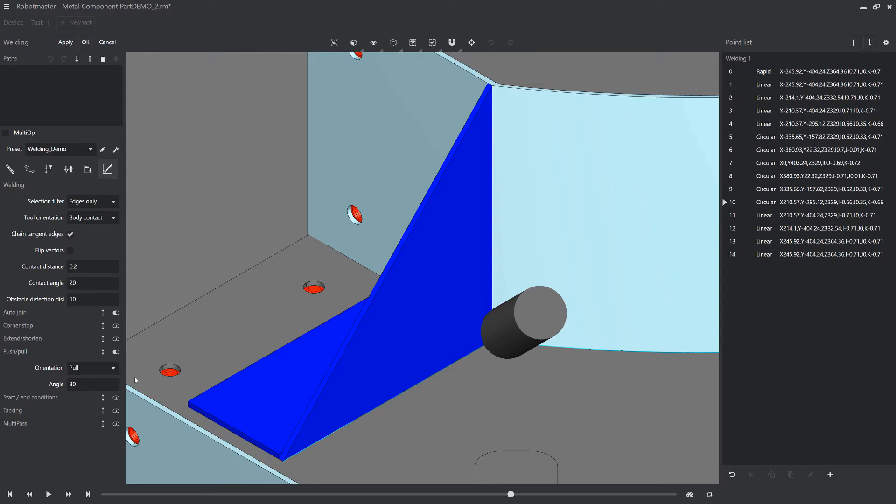
click(493, 302)
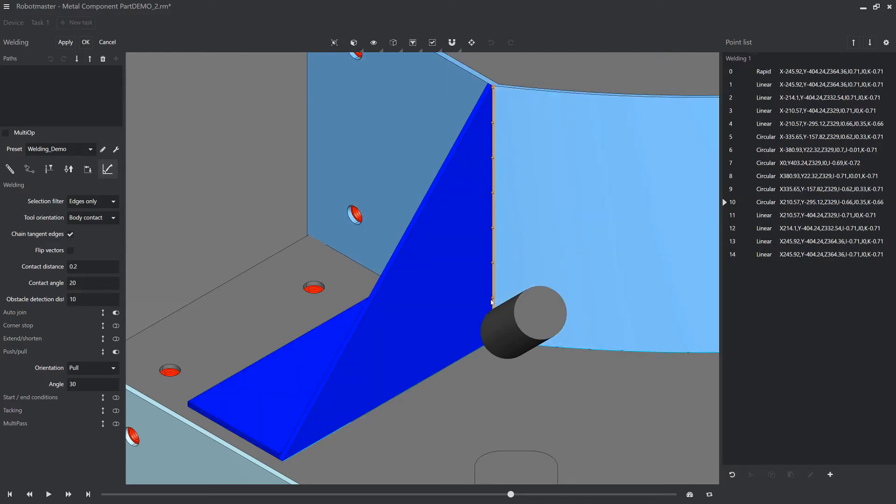
click(493, 302)
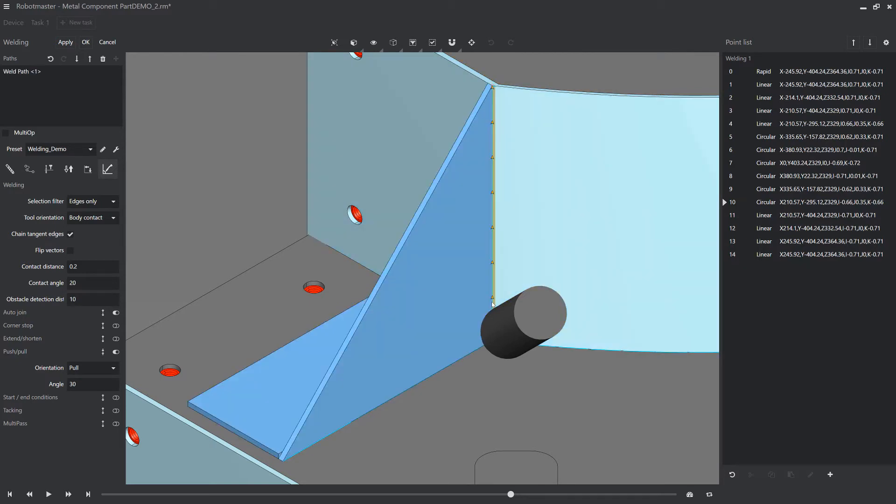
click(62, 48)
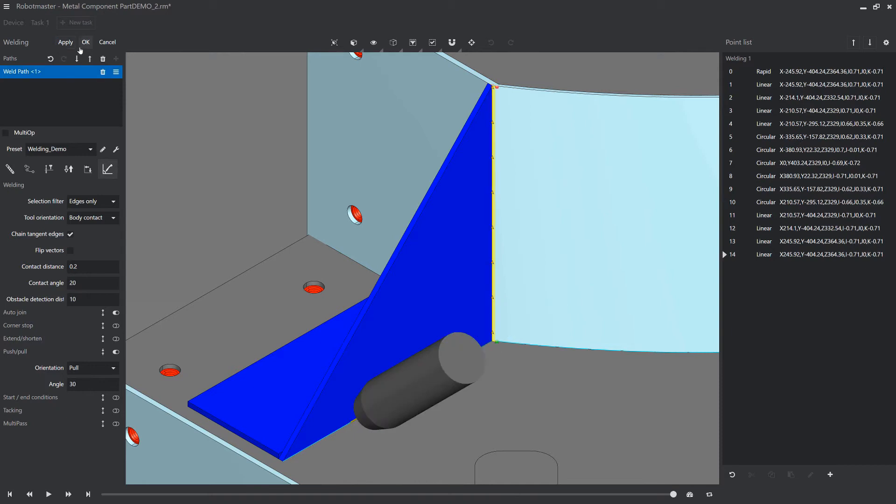
click(66, 43)
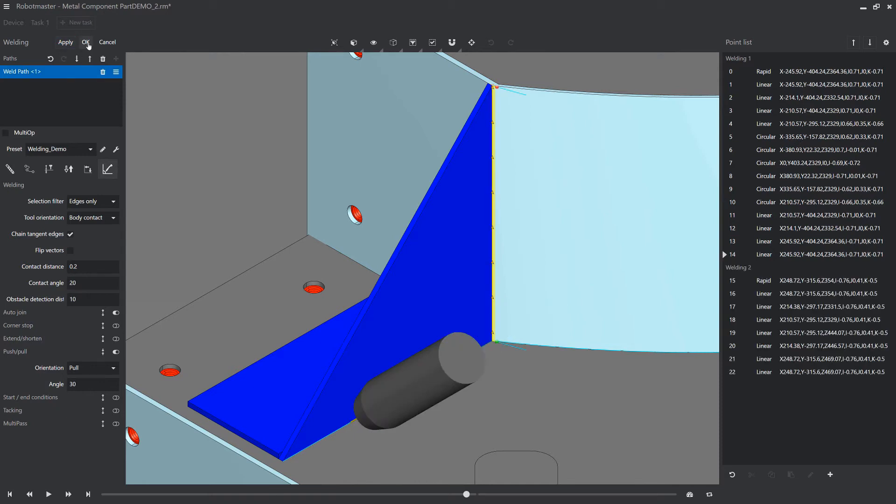
click(87, 44)
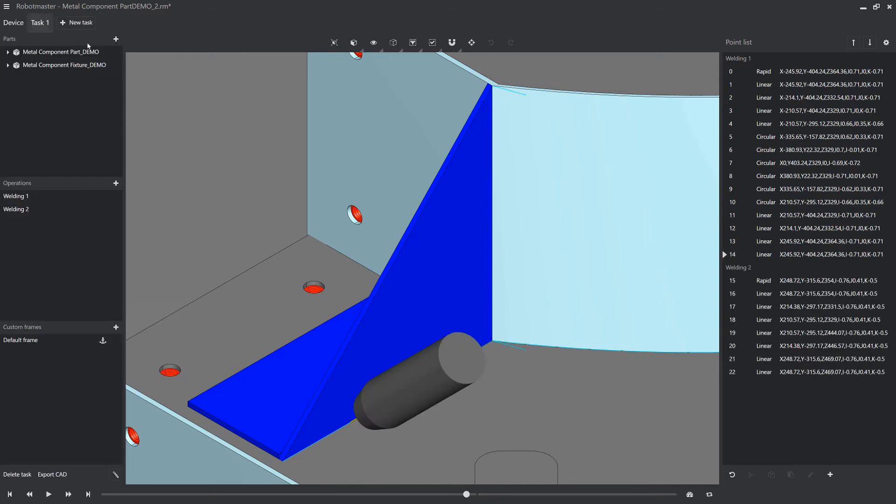
click(38, 211)
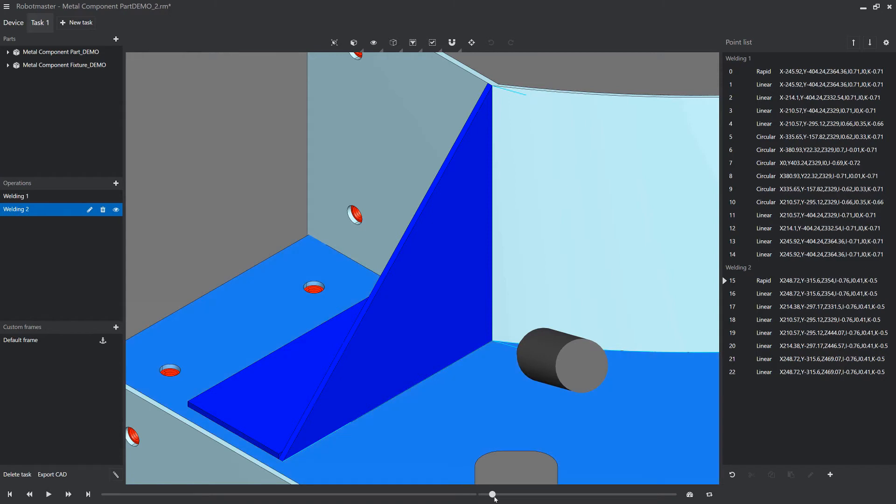
mouse_move(573, 497)
mouse_down()
mouse_move(628, 495)
mouse_move(530, 495)
mouse_move(672, 494)
mouse_up()
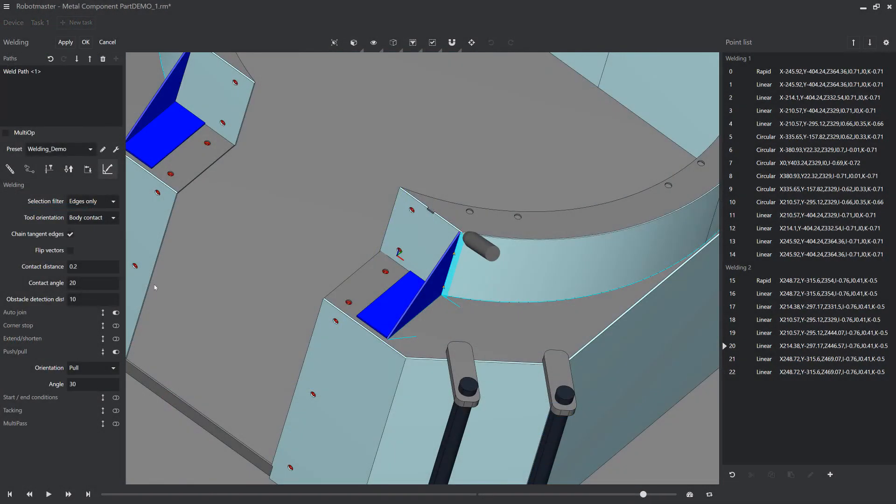
Step: Create a third welding operation along the opposite gusset's edge against the ring, apply and confirm it, and preview its tool motion
middle_drag(226, 272, 346, 338)
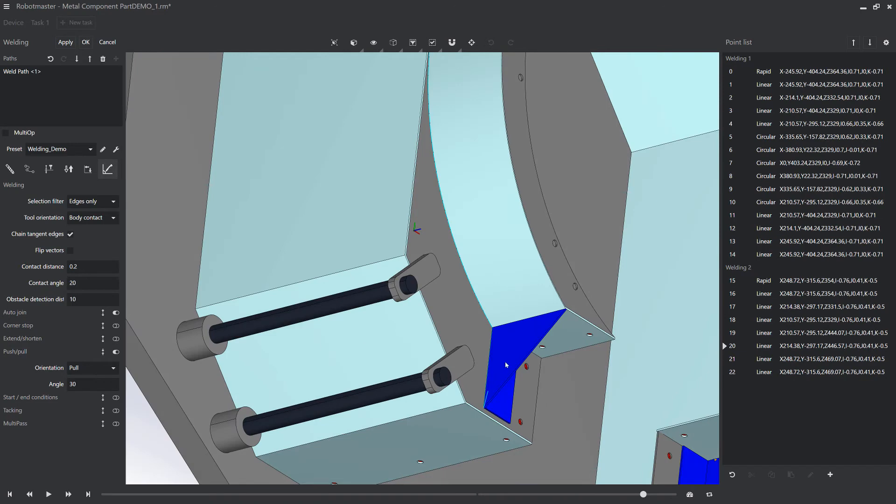
scroll(506, 365, up, 5)
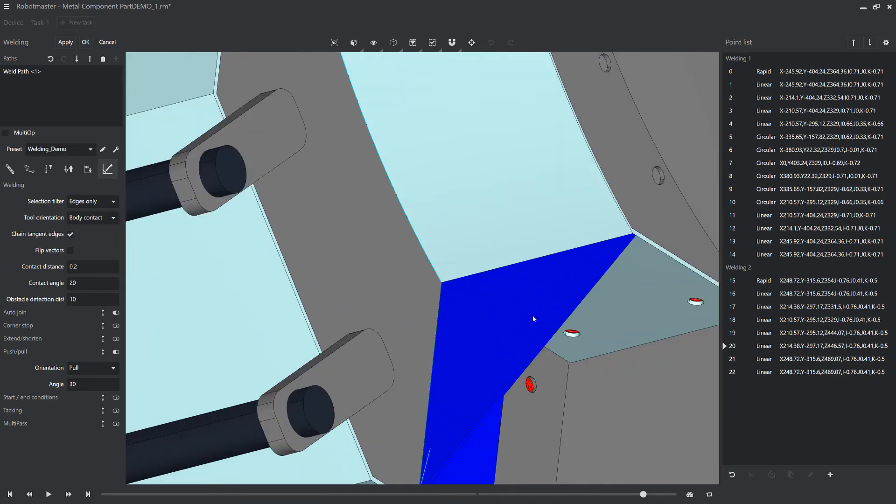
click(65, 43)
click(86, 43)
click(120, 185)
click(94, 222)
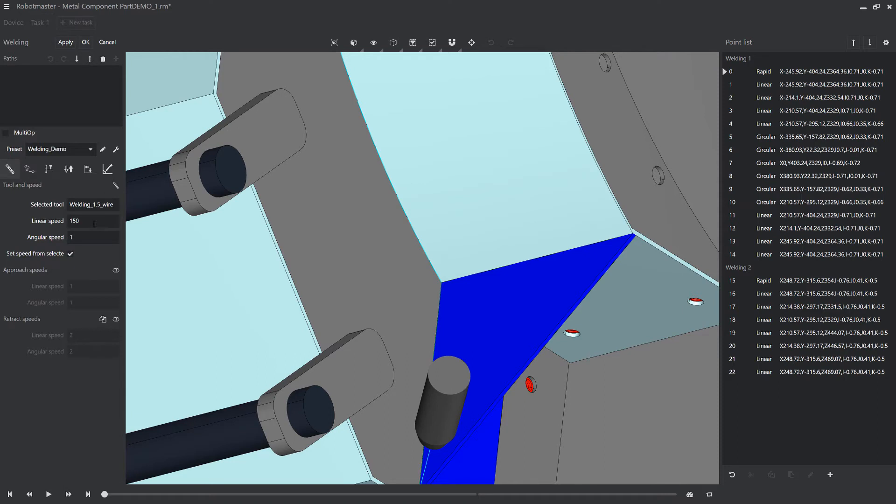
click(451, 281)
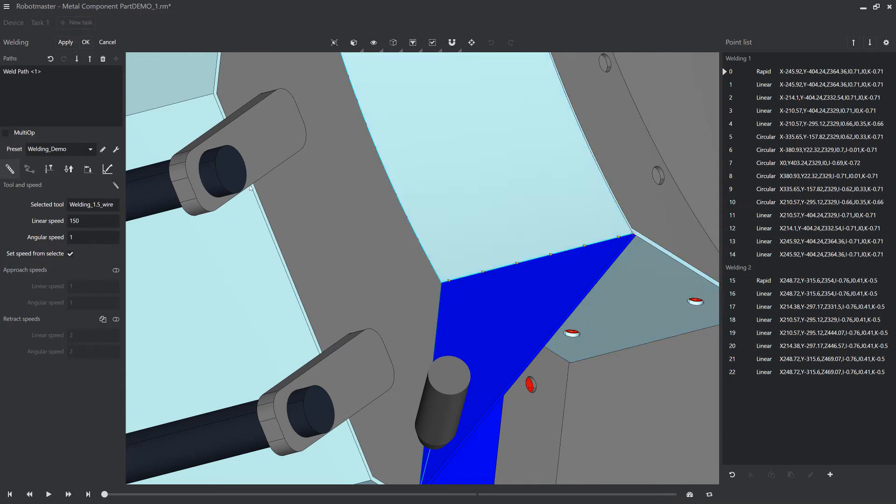
click(66, 42)
click(86, 43)
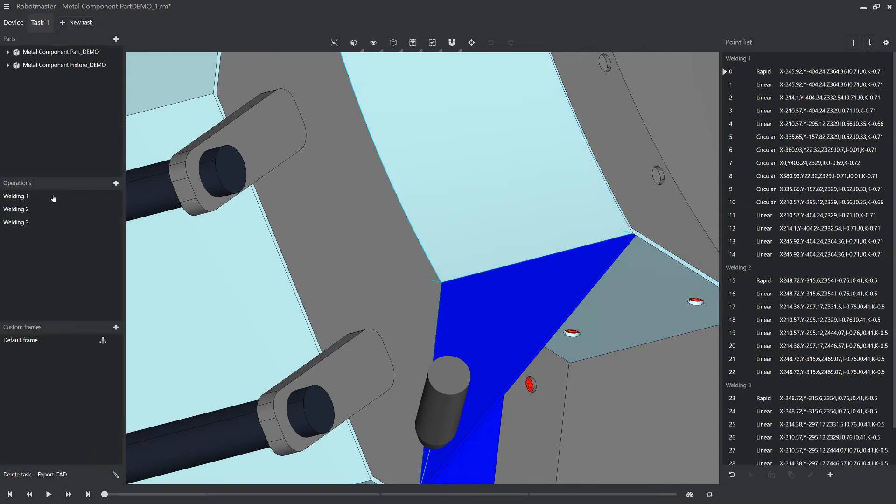
click(40, 223)
drag(579, 493, 662, 493)
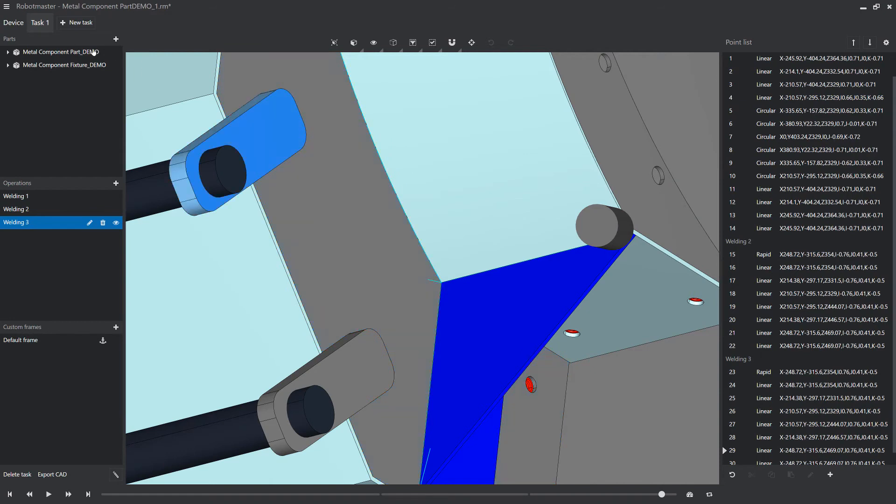
Step: Calculate Program 1's operations on the device and inspect the robot's move into the flagged Welding 3 operation
click(13, 23)
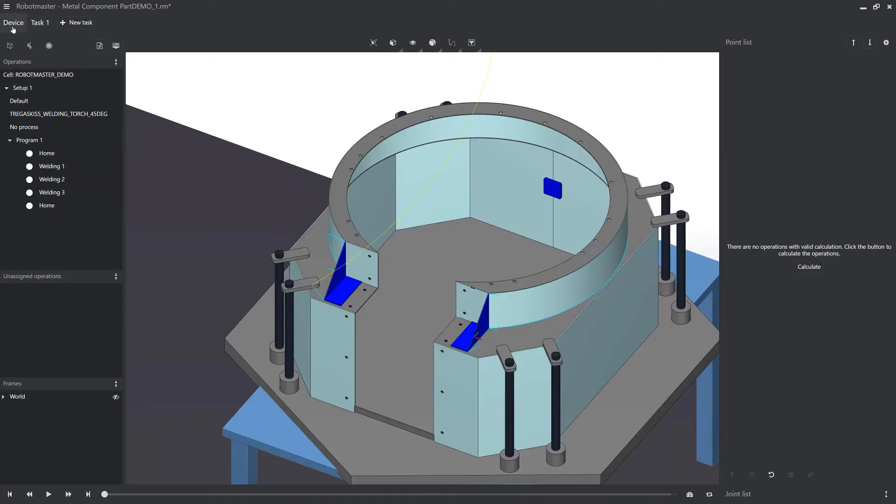
click(116, 46)
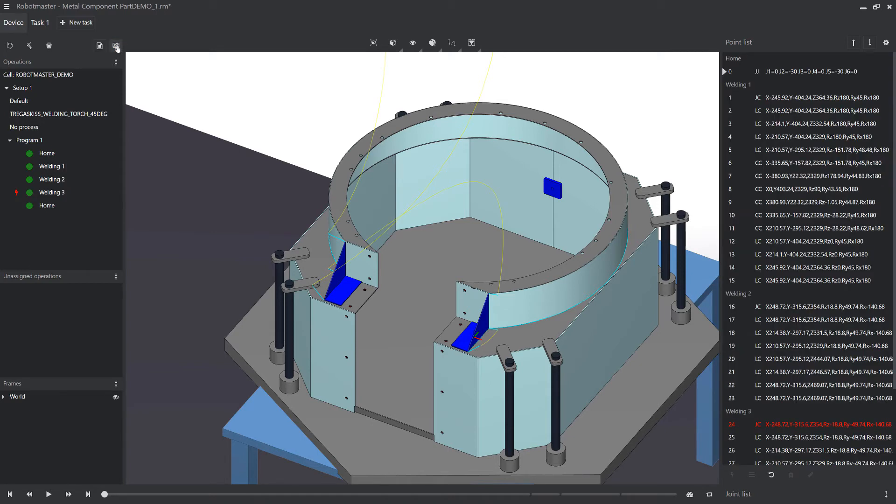
click(17, 194)
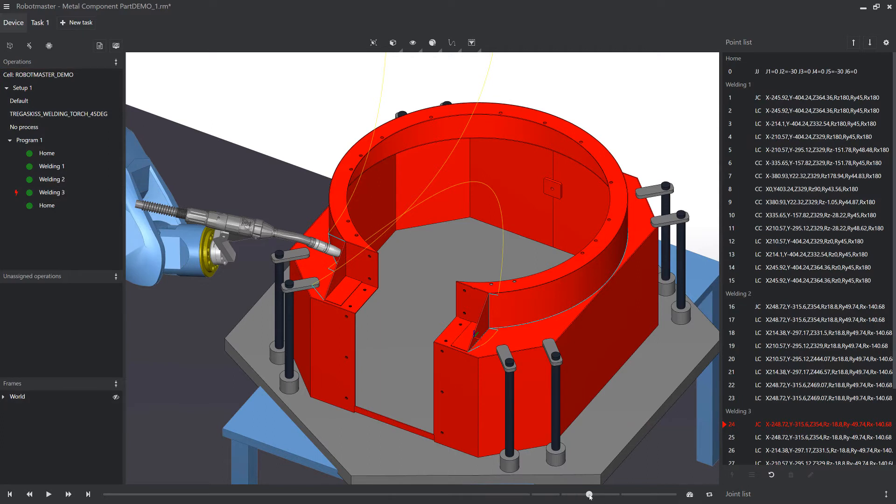
drag(590, 495, 592, 500)
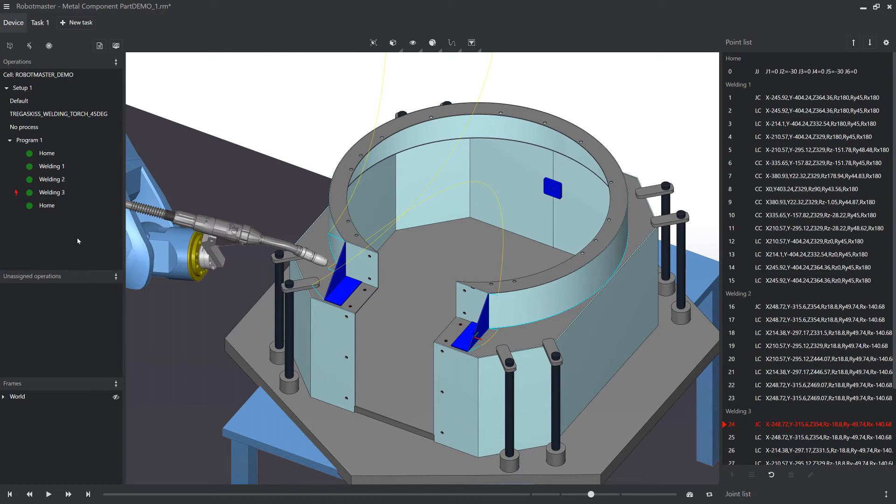
Step: Add a graphical transition between Welding 2 and Welding 3 and set its motion type to LC
mouse_move(54, 196)
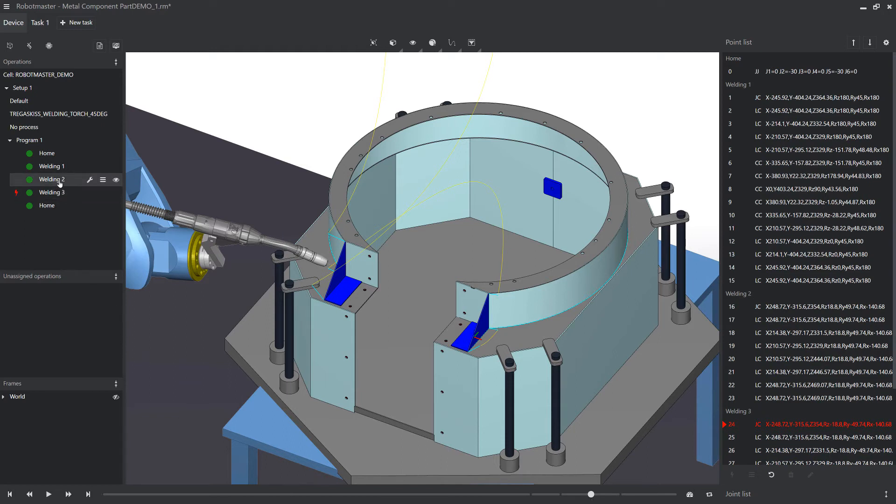
click(60, 182)
right_click(59, 181)
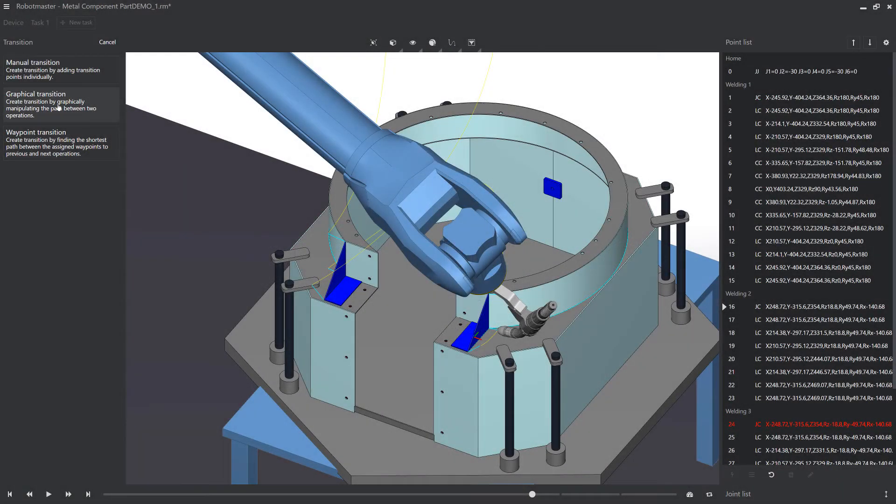
click(58, 108)
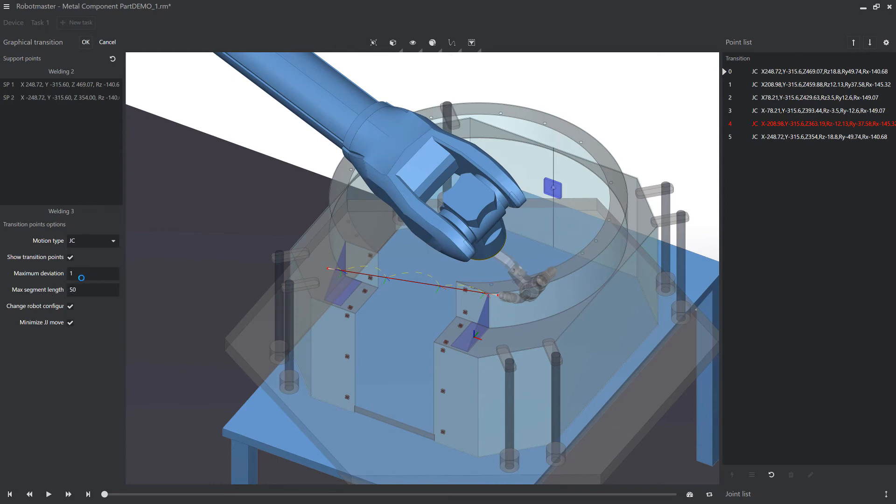
click(98, 241)
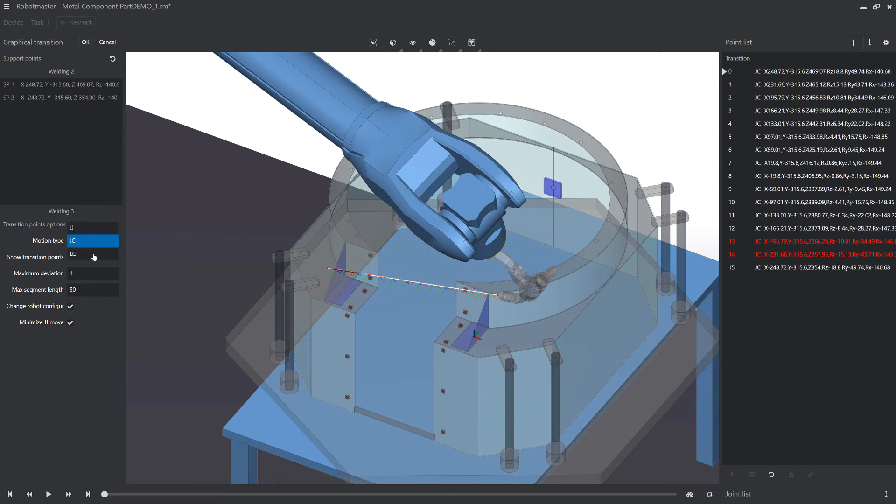
click(94, 254)
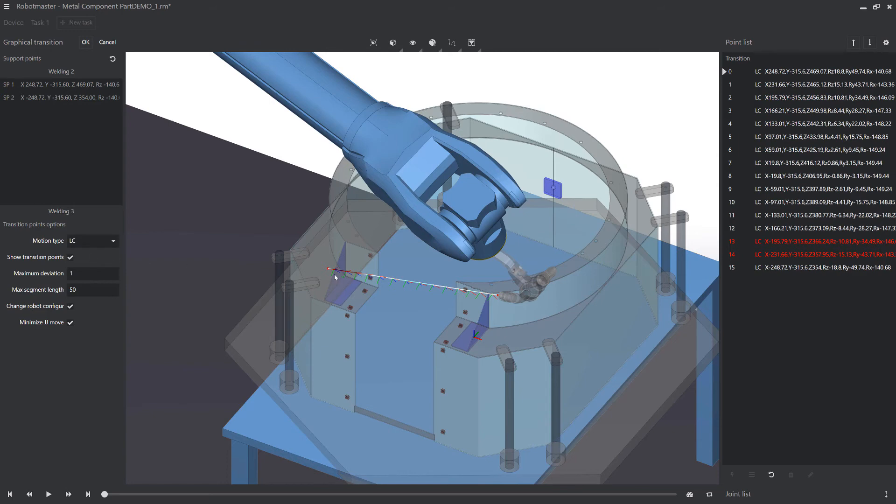
Step: Add a support point on the transition curve's red segment, move it up and outward clear of the part, and confirm the transition
scroll(360, 274, up, 5)
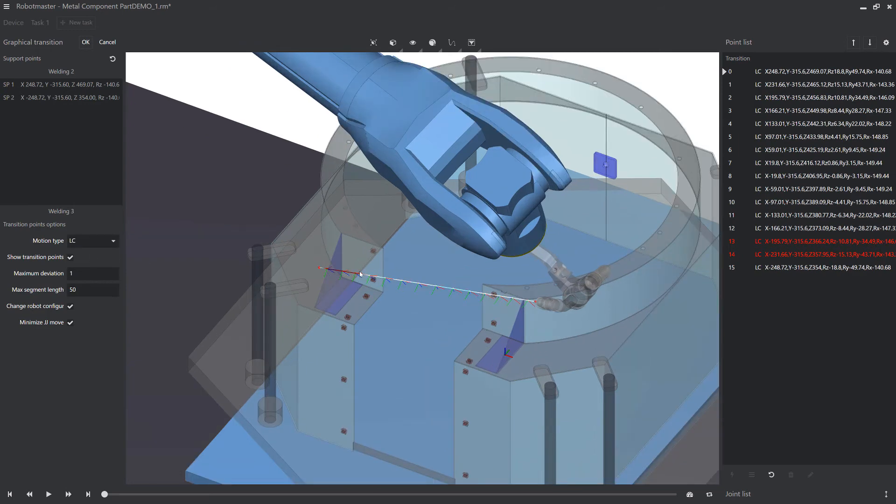
click(334, 273)
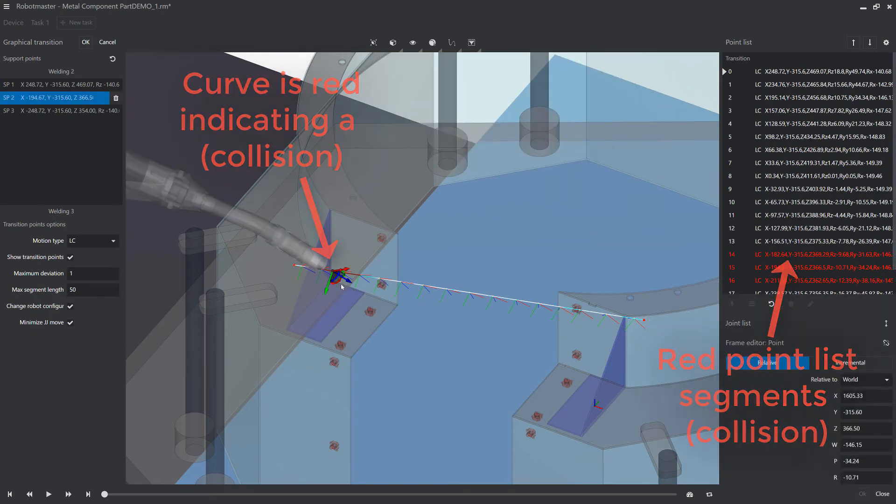
drag(347, 281, 306, 236)
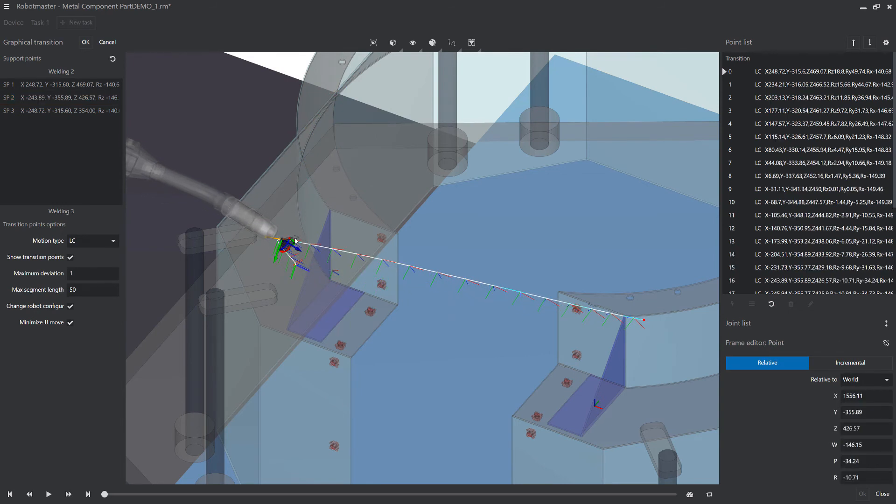
drag(299, 239, 313, 236)
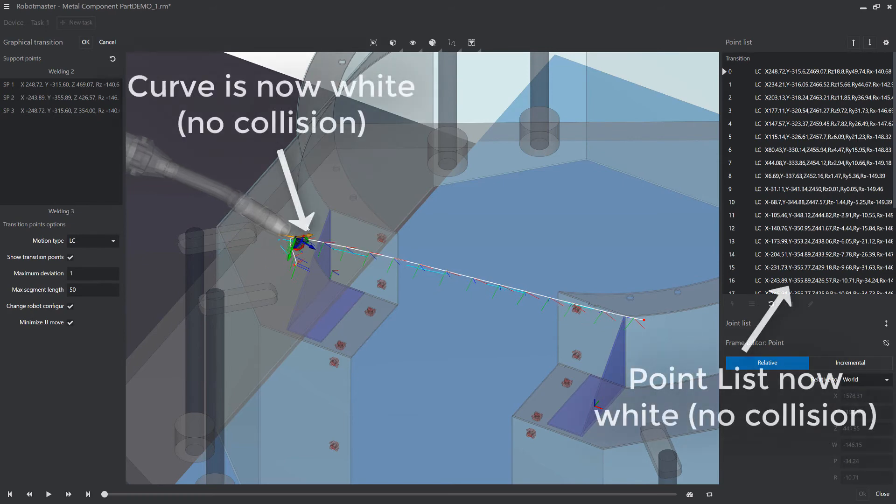
click(86, 43)
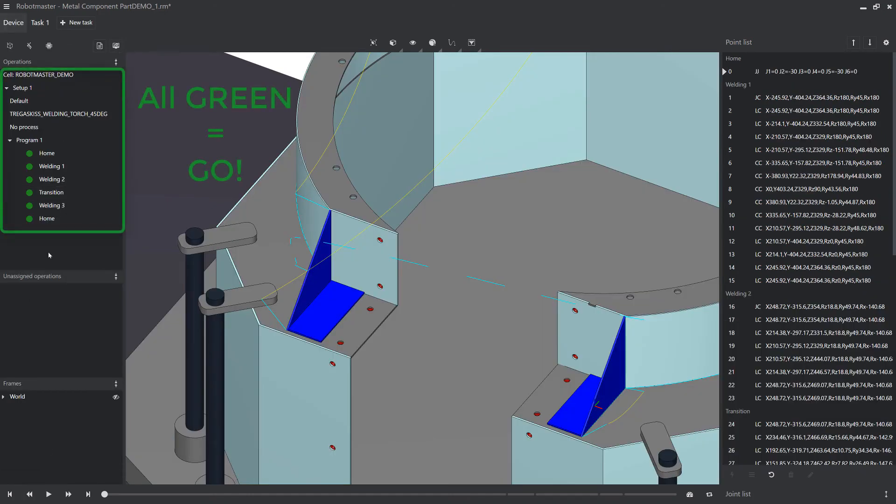
Step: Check the new transition and play the simulation of the robot cell's welding program
click(56, 194)
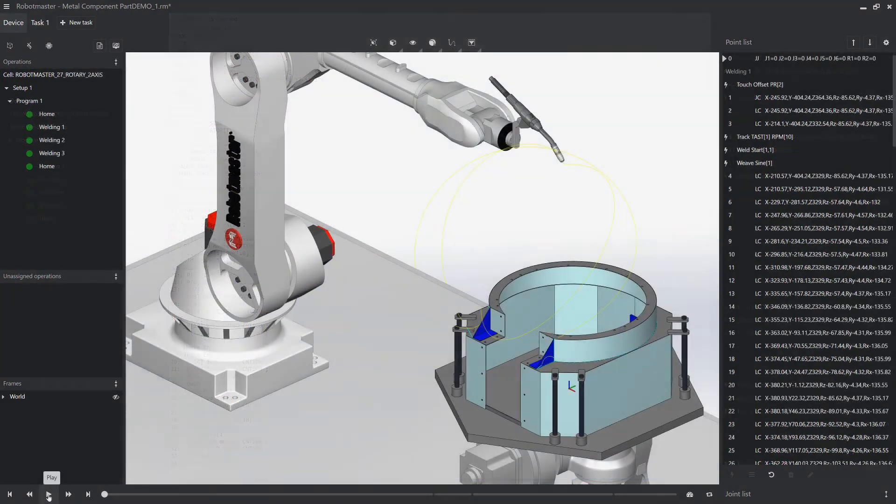
click(49, 495)
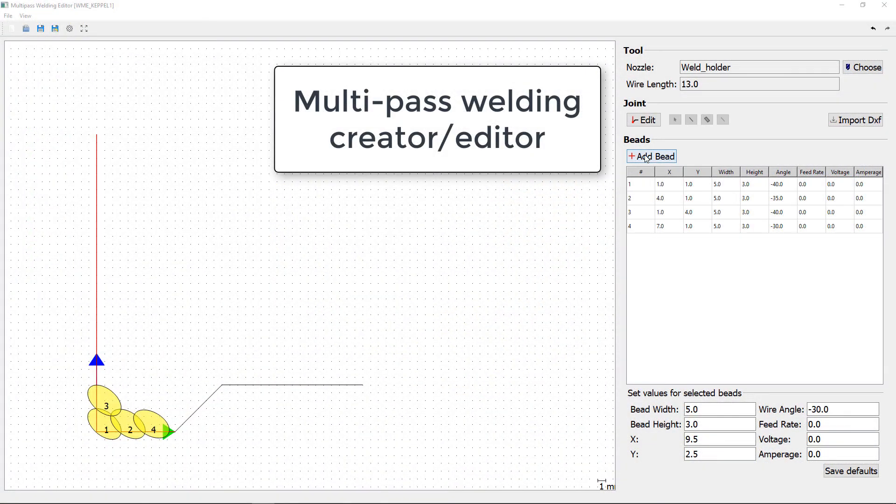
Step: In the Multipass Welding Editor, add a fifth bead at X 10, Y 1 and set its wire angle to -25
click(651, 157)
drag(190, 403, 178, 426)
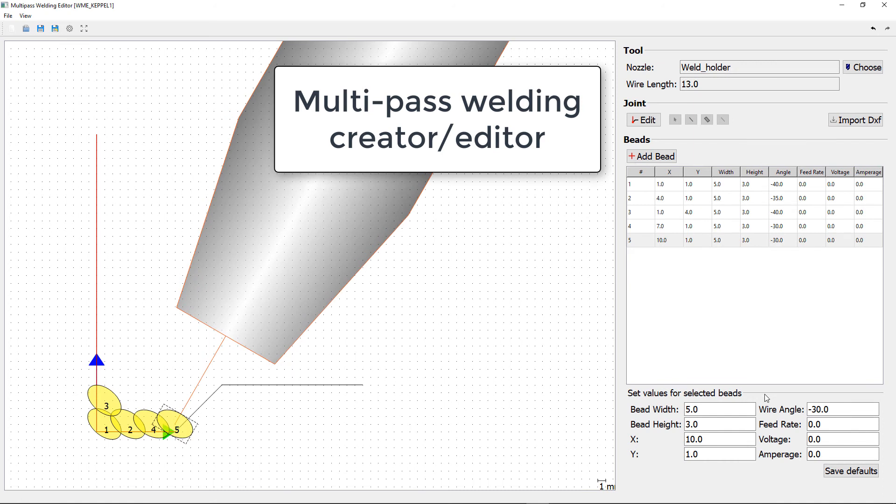
click(805, 410)
text(-25)
key(Return)
Step: Add beads 6 to 9 as a second layer, at X 4, 7 and 10 with Y 4, and at X 12, Y 3
click(651, 157)
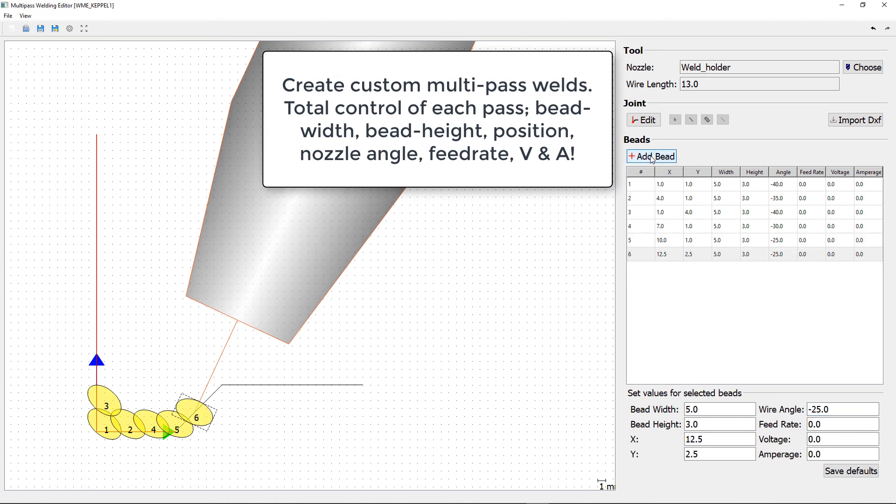
drag(196, 417, 133, 407)
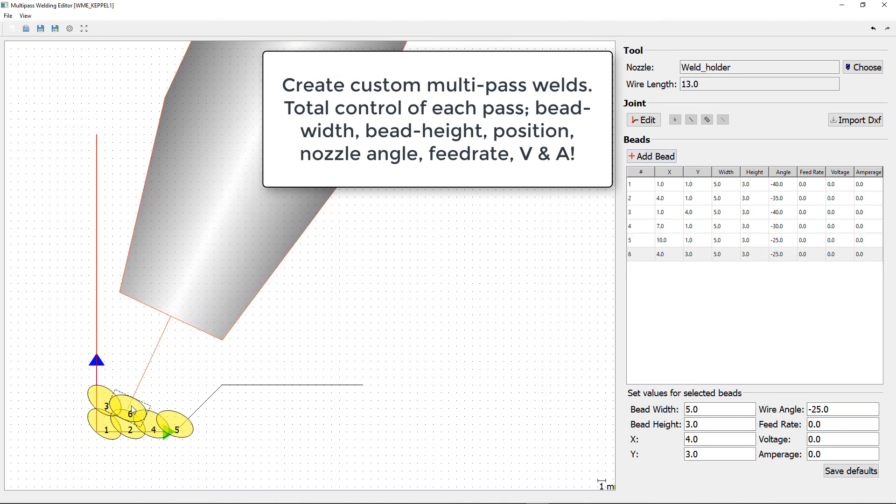
click(651, 156)
drag(151, 396, 194, 414)
click(651, 156)
click(651, 156)
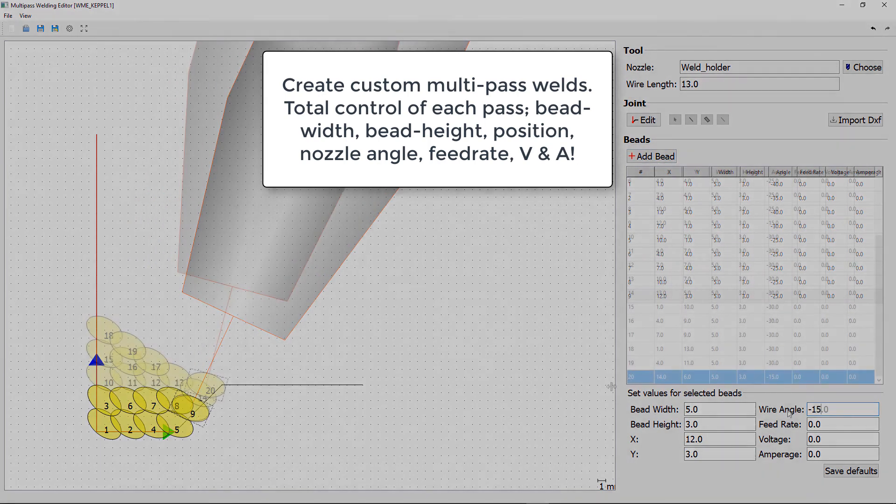